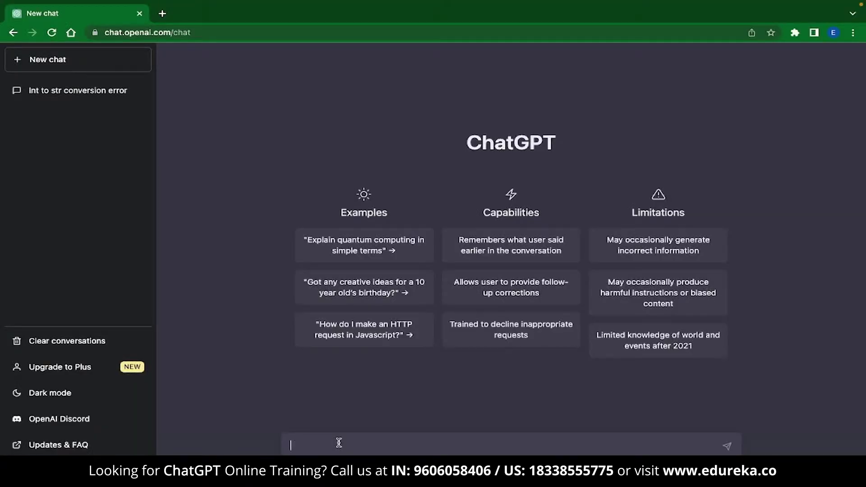
{"action": "type", "text": "How does looping work i"}
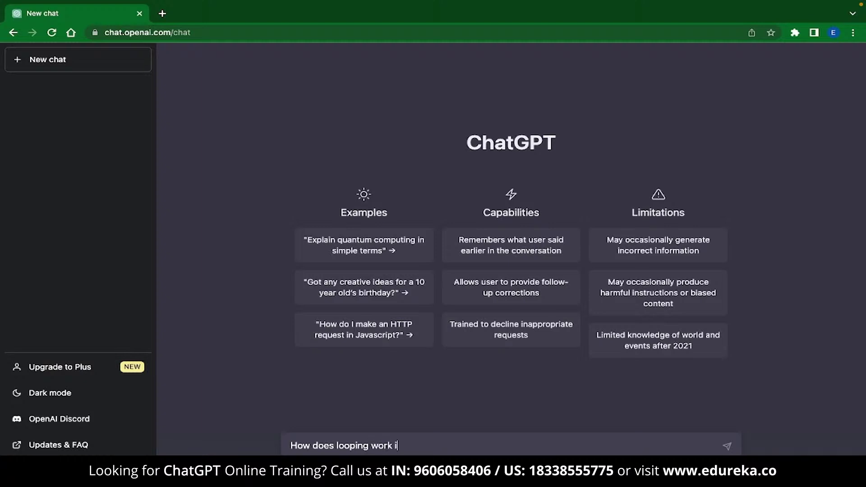
{"action": "type", "text": "n python?"}
Ask 'How does looping work in python?' and get for/while loop code examples.
{"action": "key", "text": "Return"}
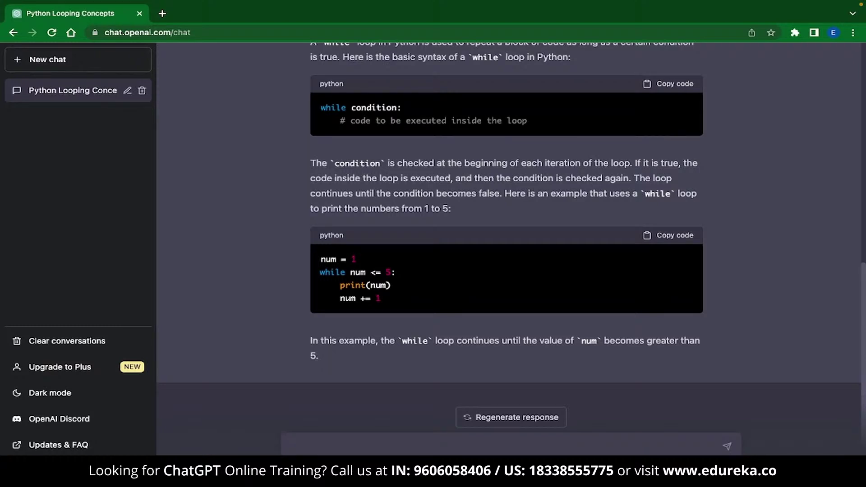
{"action": "type", "text": "Write a NodeJS ba"}
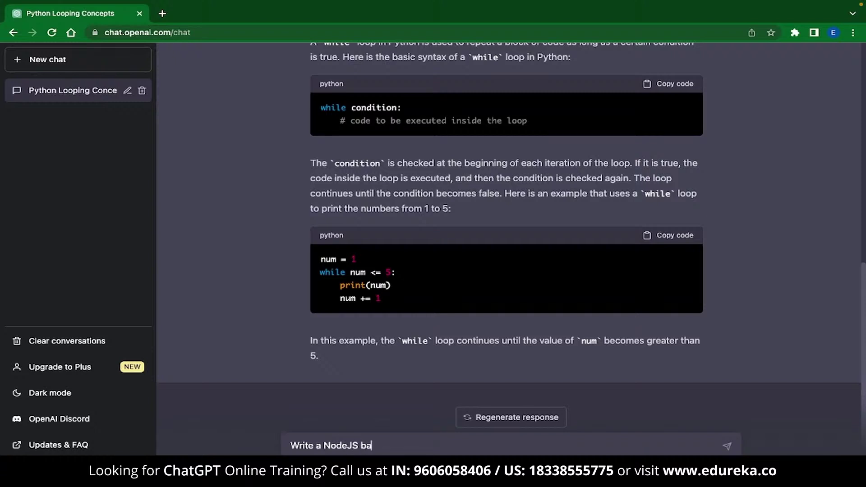
{"action": "type", "text": "ckend code for a marketing "}
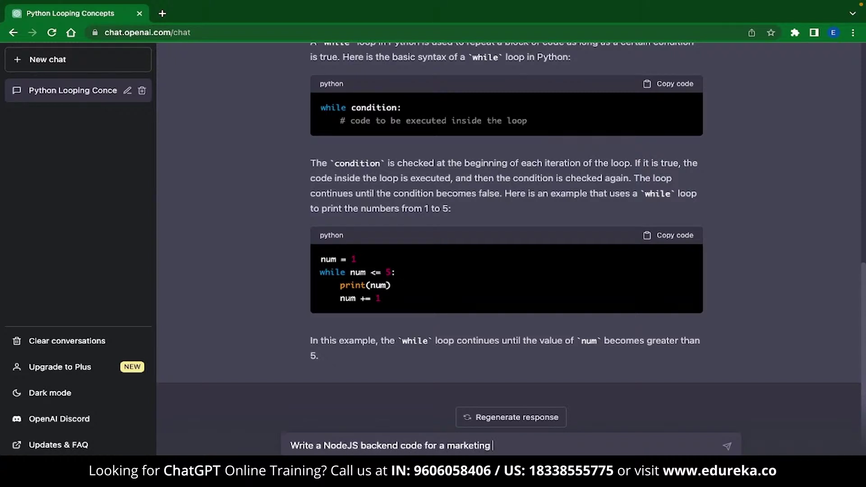
{"action": "type", "text": "company"}
Request NodeJS backend code for a marketing company and receive the answer.
{"action": "key", "text": "Return"}
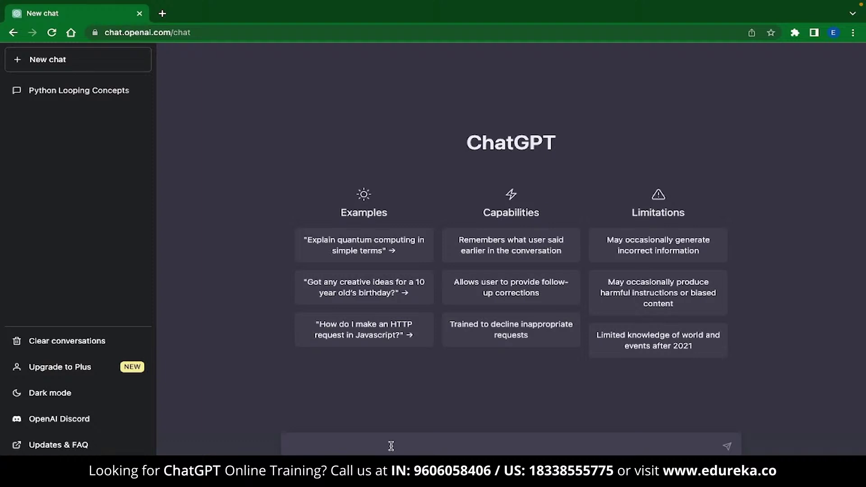
Submit the 'Can't convert int to str implicitly' error with its Python code for a corrected script.
{"action": "key", "text": "ctrl+v"}
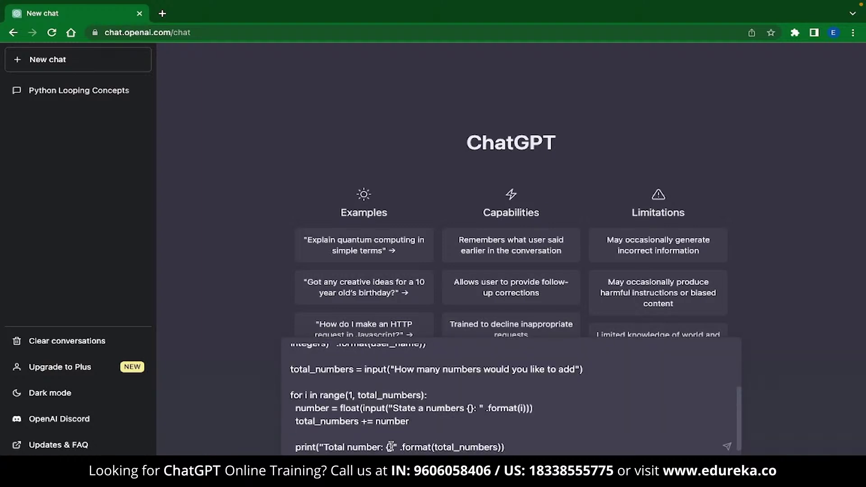
{"action": "scroll", "coordinate": [425, 404], "scroll_direction": "up", "scroll_amount": 2}
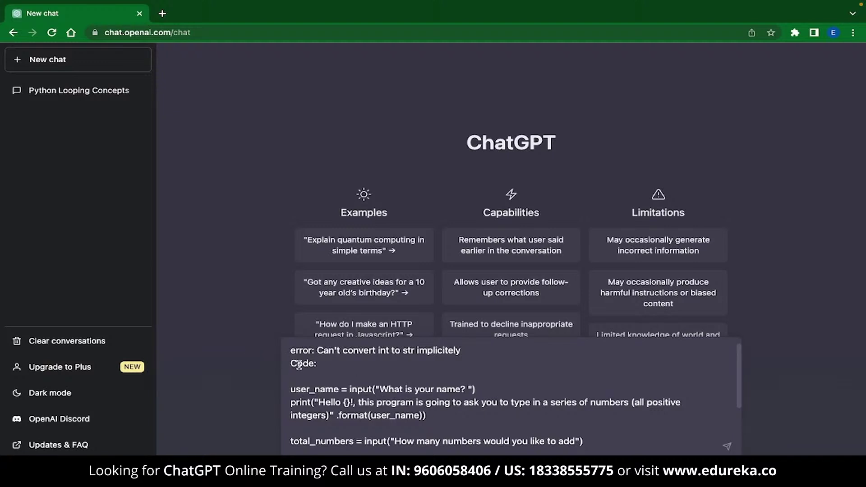
{"action": "scroll", "coordinate": [317, 384], "scroll_direction": "down", "scroll_amount": 3}
{"action": "key", "text": "Return"}
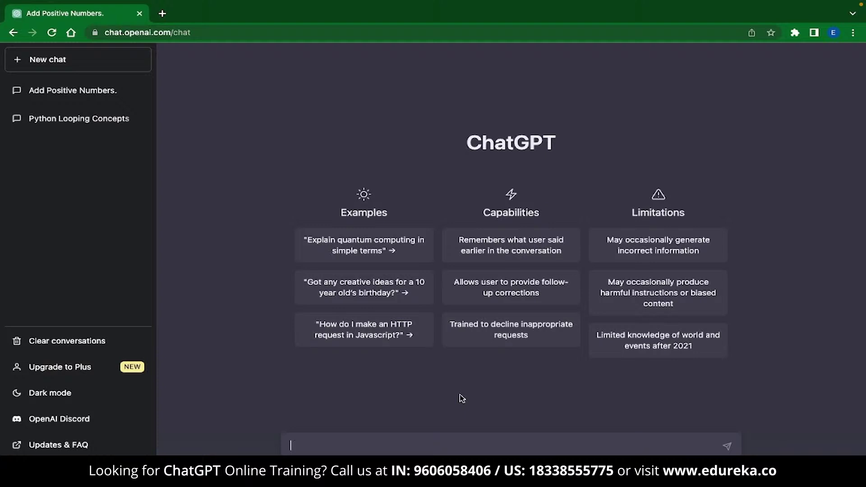
{"action": "type", "text": "Can you generate 10 ide"}
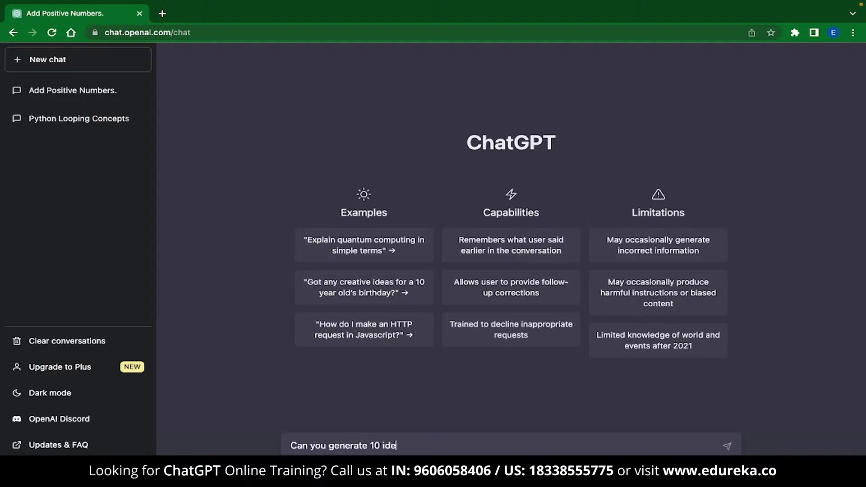
{"action": "type", "text": "as for a blog on ChatGP"}
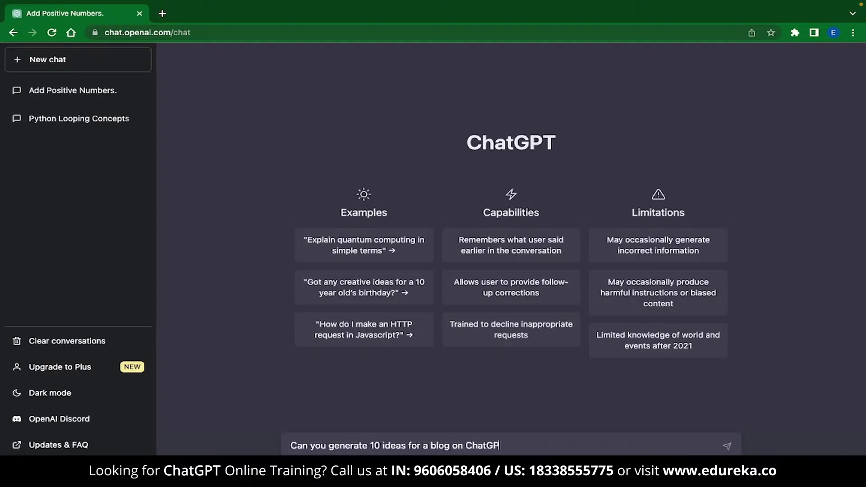
{"action": "type", "text": "T"}
Get 10 blog ideas on ChatGPT, then an outline for the third, ChatGPT versus GPT-3.
{"action": "key", "text": "Return"}
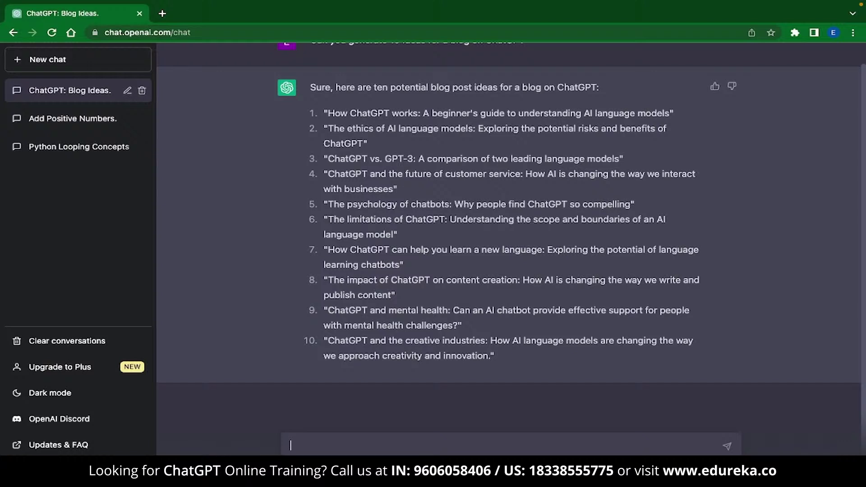
{"action": "type", "text": "Could you provide a blog"}
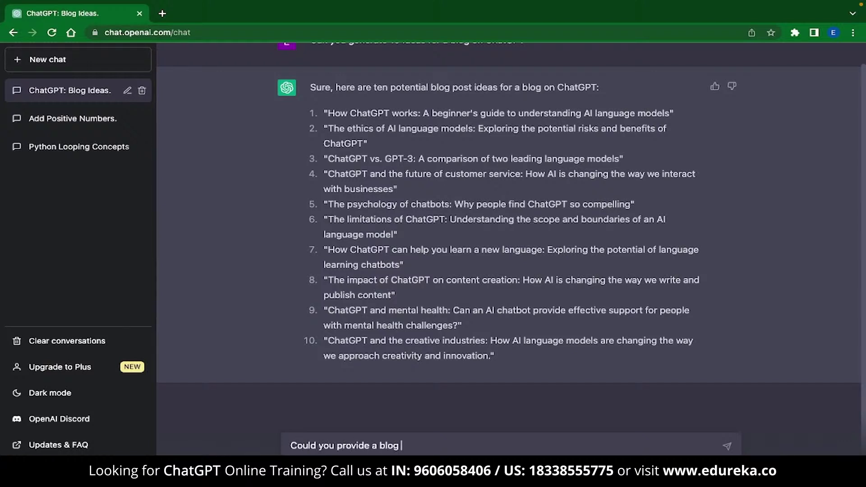
{"action": "type", "text": " outline for the third option?"}
{"action": "key", "text": "Return"}
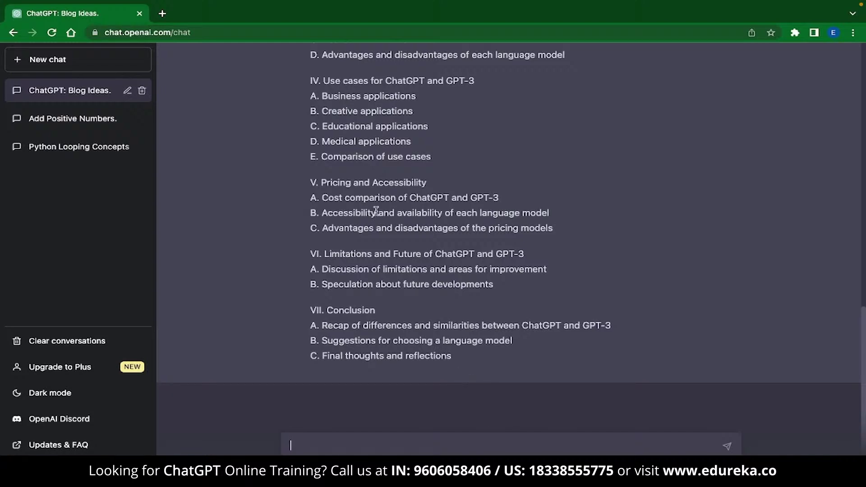
{"action": "scroll", "coordinate": [447, 317], "scroll_direction": "up", "scroll_amount": 1}
{"action": "scroll", "coordinate": [447, 317], "scroll_direction": "up", "scroll_amount": 1}
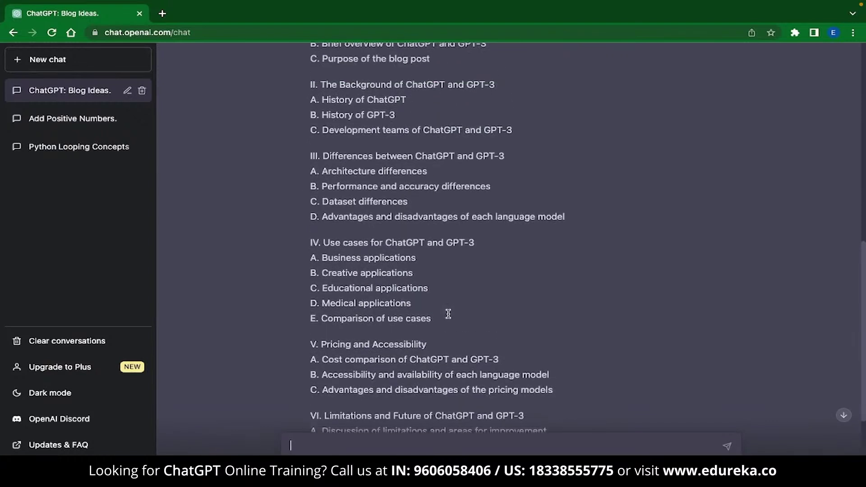
{"action": "scroll", "coordinate": [448, 317], "scroll_direction": "up", "scroll_amount": 2}
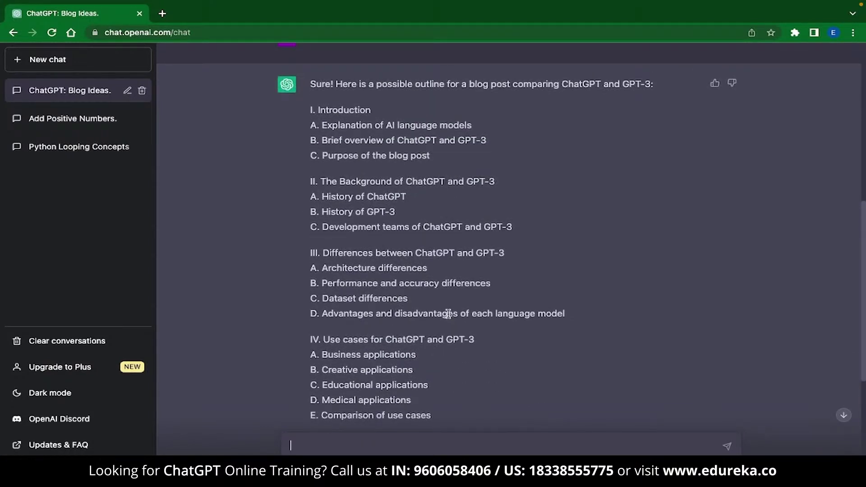
Highlight 'History of ChatGPT' in the outline and request a 100-word history paragraph.
{"action": "left_click_drag", "start_coordinate": [322, 196], "coordinate": [407, 197]}
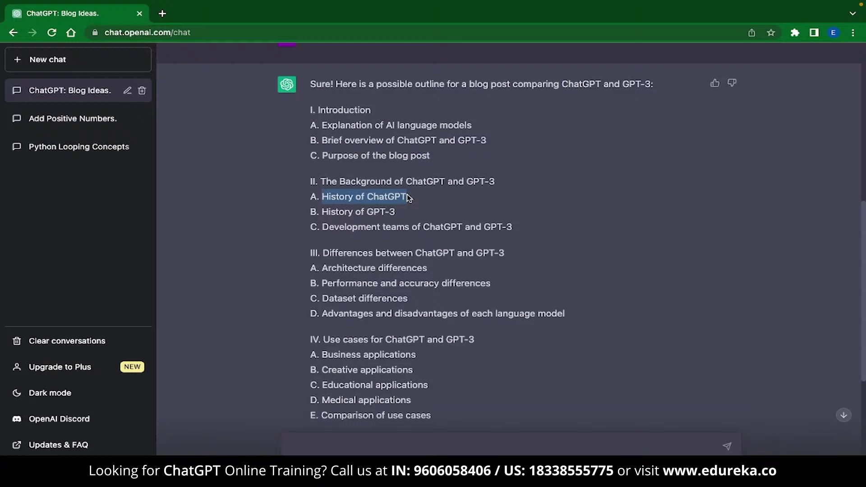
{"action": "type", "text": "Could you wr"}
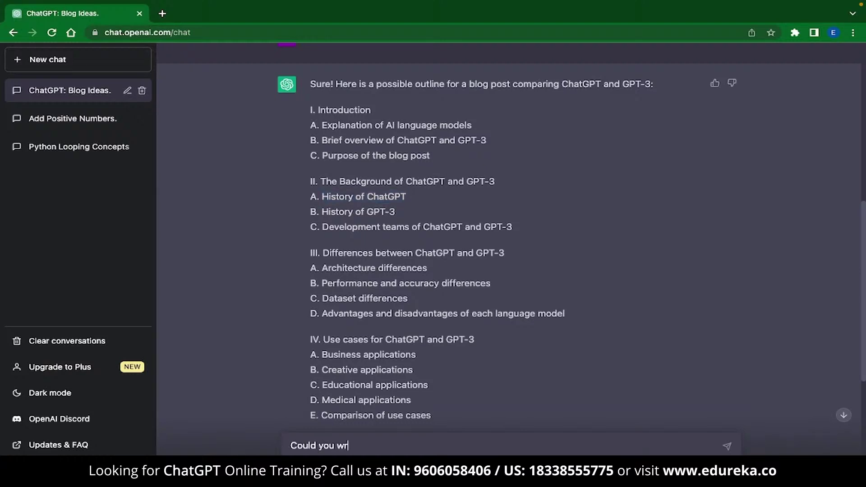
{"action": "type", "text": "ite a paragraph about"}
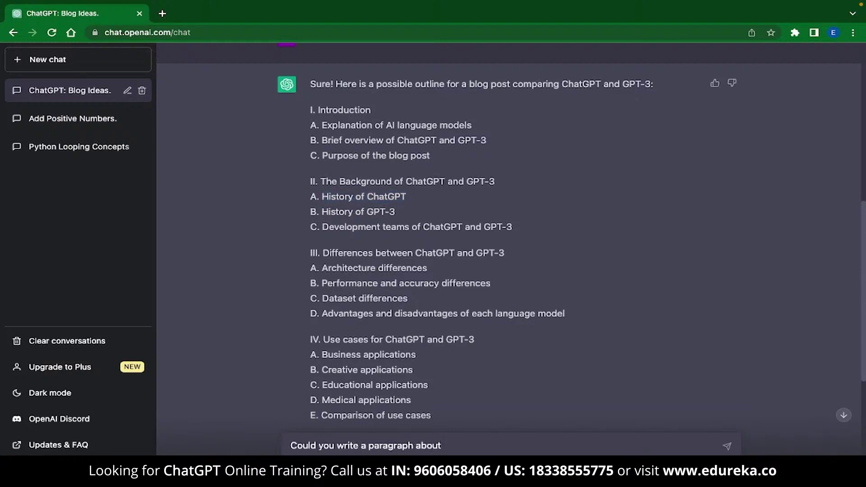
{"action": "type", "text": " the history of ChatGP"}
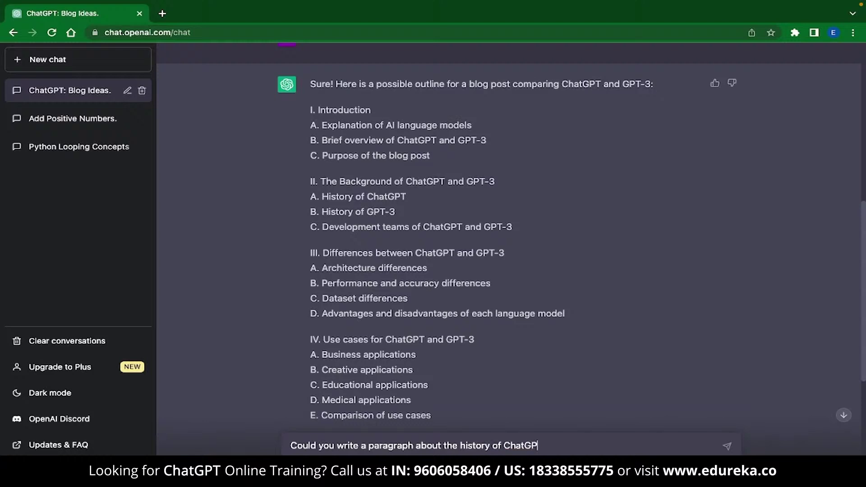
{"action": "type", "text": "T in 100 words"}
{"action": "key", "text": "Return"}
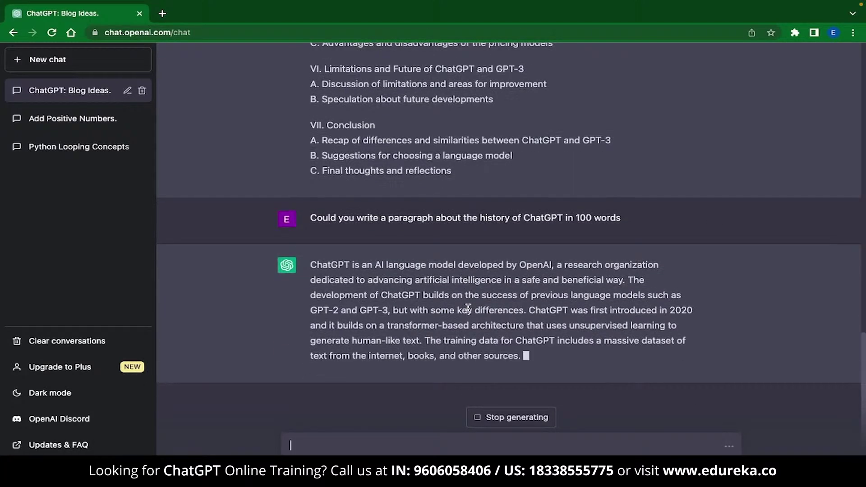
{"action": "mouse_move", "coordinate": [311, 234]}
{"action": "left_mouse_down"}
{"action": "mouse_move", "coordinate": [384, 264]}
{"action": "mouse_move", "coordinate": [433, 296]}
{"action": "mouse_move", "coordinate": [456, 326]}
{"action": "left_mouse_up"}
Ask for improved title and meta description rewrites for a digital marketing blog post.
{"action": "left_click", "coordinate": [493, 360]}
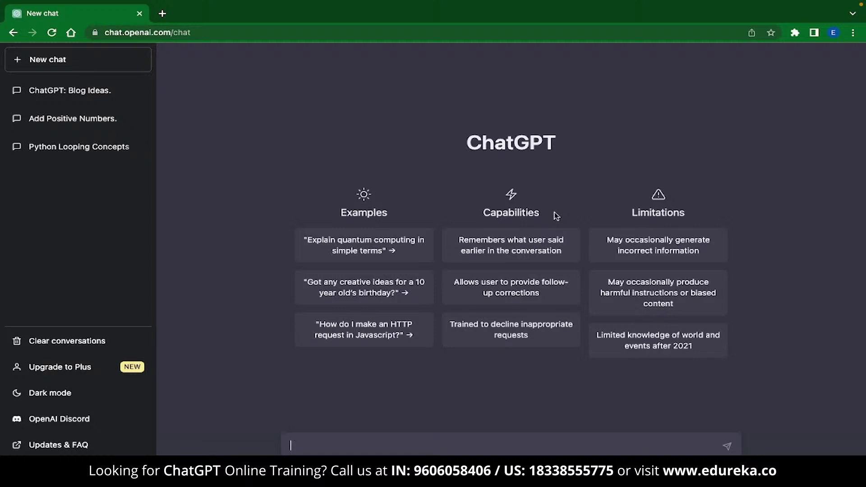
{"action": "type", "text": "Provide recommendations"}
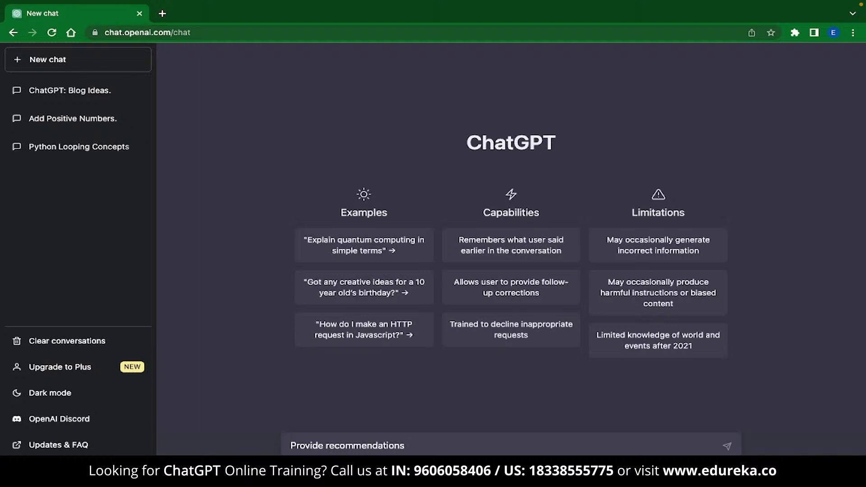
{"action": "type", "text": " for improving the title and meta"}
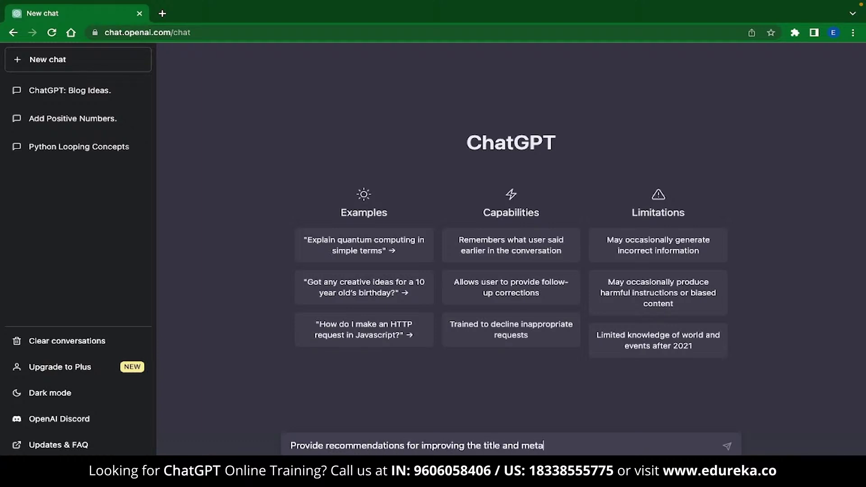
{"action": "type", "text": " description of a blog post about"}
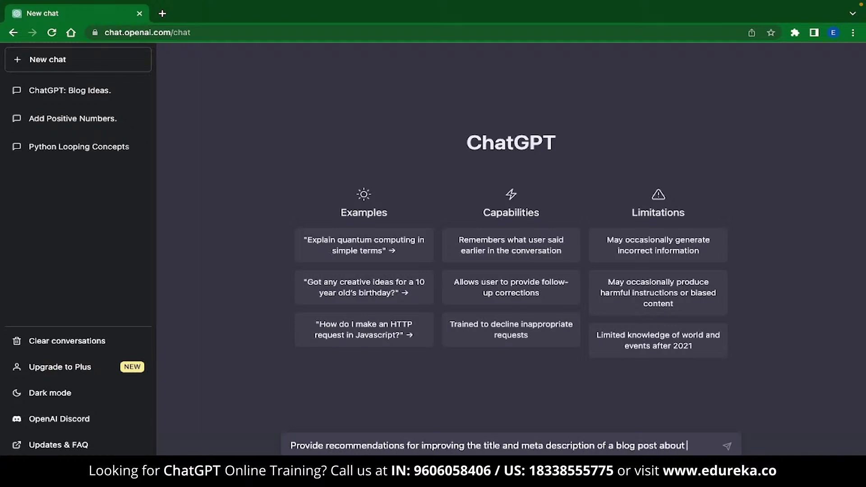
{"action": "type", "text": " digital marketing"}
{"action": "key", "text": "Return"}
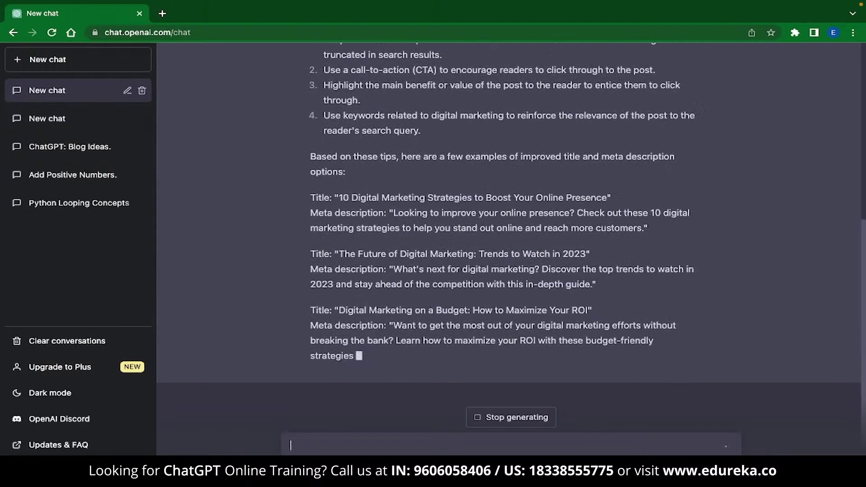
{"action": "scroll", "coordinate": [471, 414], "scroll_direction": "up", "scroll_amount": 4}
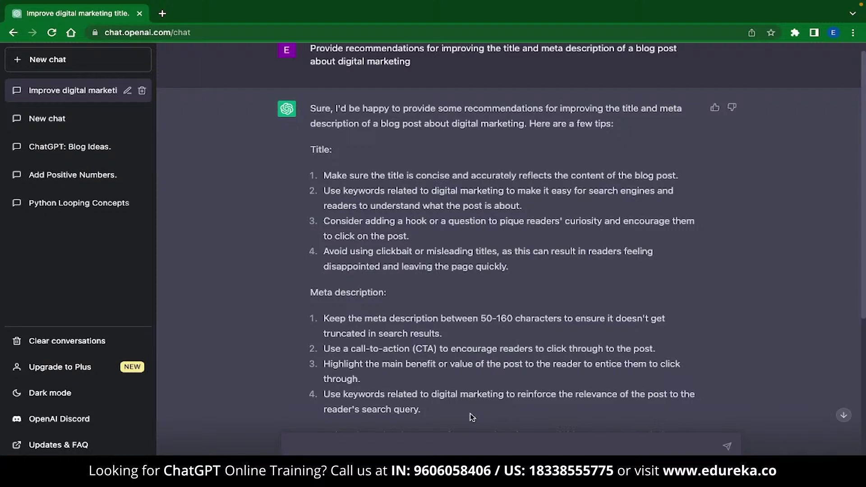
{"action": "scroll", "coordinate": [471, 417], "scroll_direction": "down", "scroll_amount": 1}
{"action": "scroll", "coordinate": [470, 417], "scroll_direction": "down", "scroll_amount": 4}
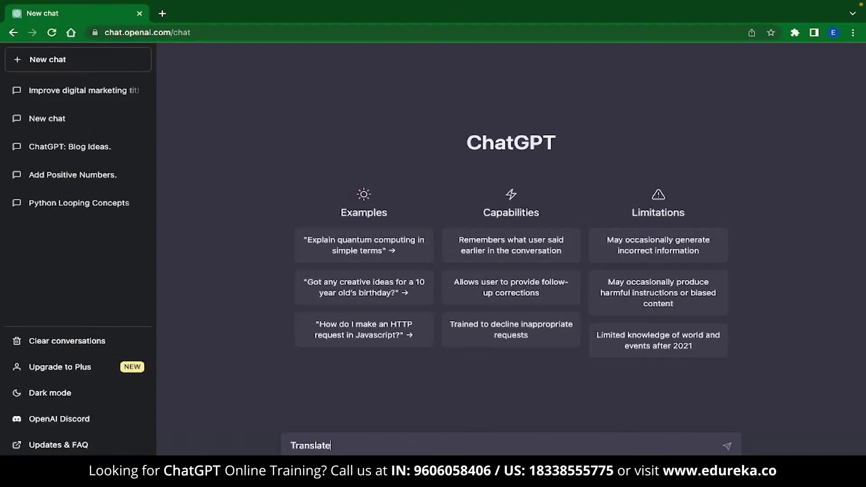
{"action": "type", "text": " the phrase 'Have a nice day' "}
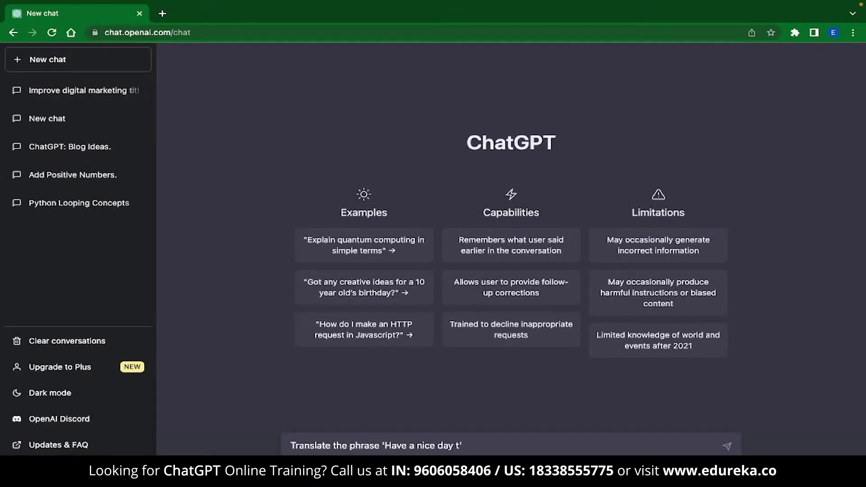
{"action": "type", "text": "to french"}
Get 'Have a nice day' translated into French as 'Bonne journée'.
{"action": "key", "text": "Return"}
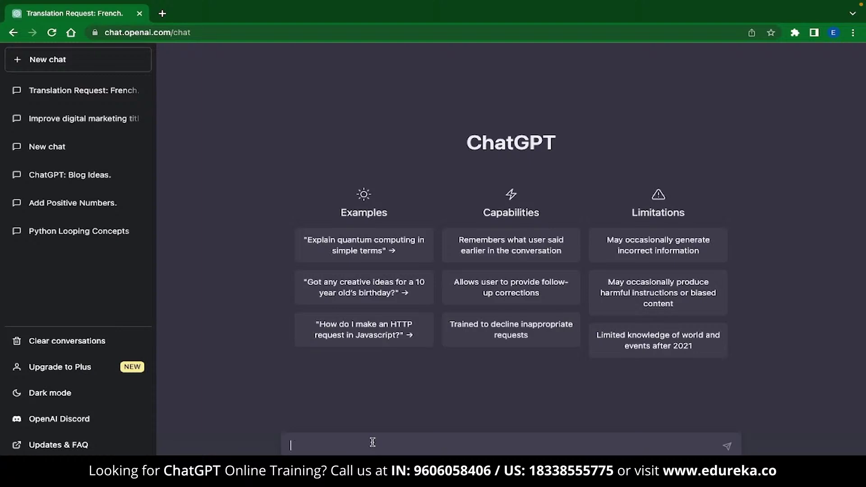
{"action": "type", "text": "Could you d"}
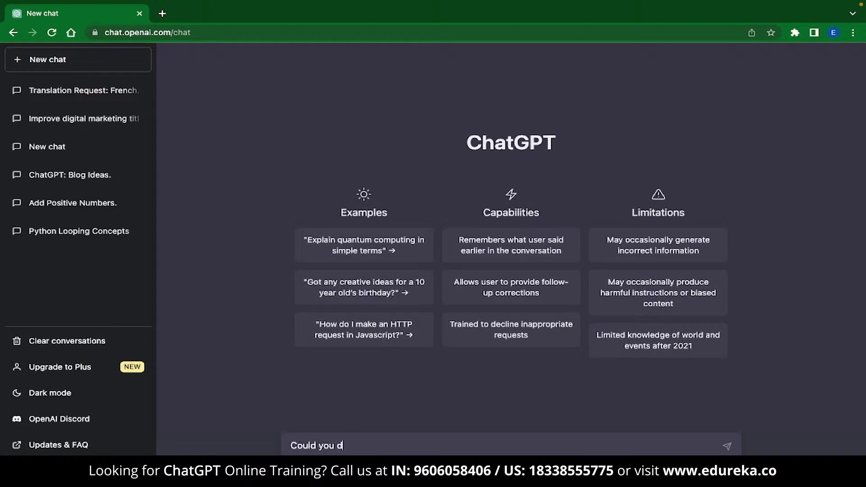
{"action": "type", "text": "raft a template for a video release form"}
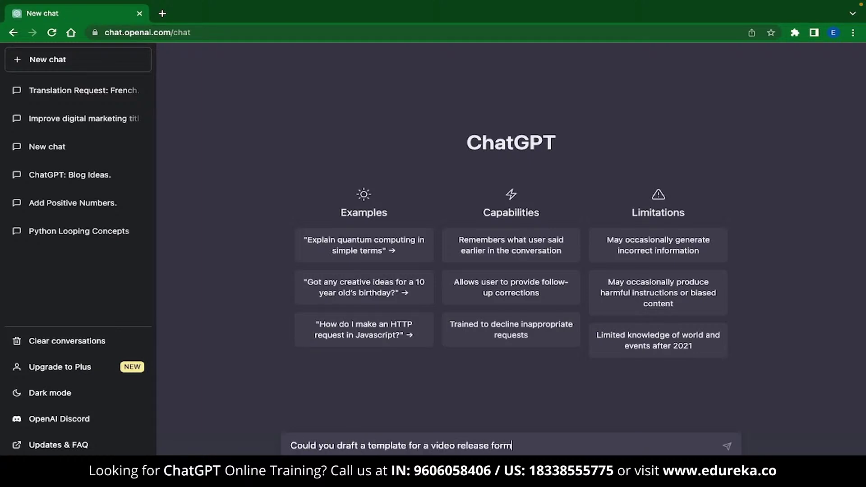
{"action": "type", "text": "?"}
Request a video release form template with signature, printed name and date lines.
{"action": "key", "text": "Return"}
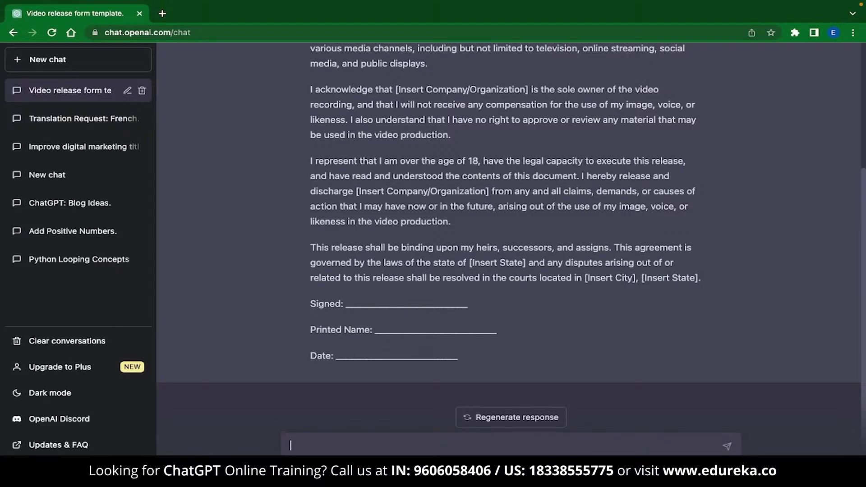
{"action": "type", "text": "Can you customise this for"}
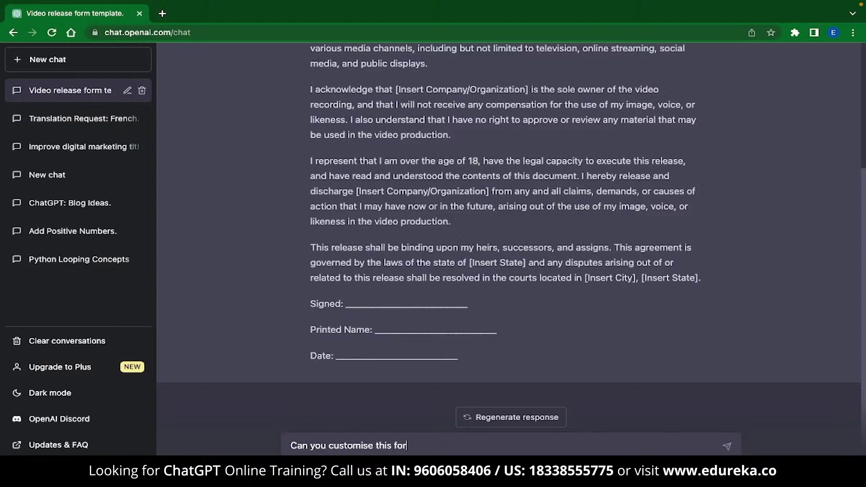
{"action": "type", "text": "m according to In"}
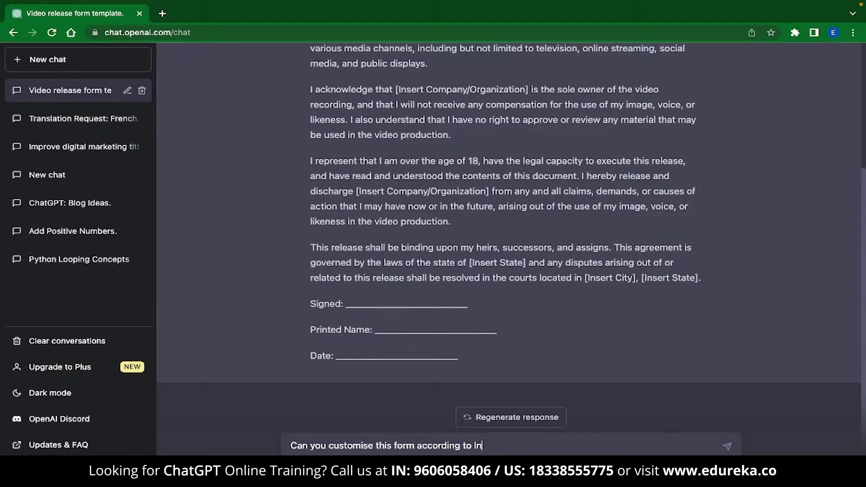
{"action": "type", "text": "dian laws"}
Have the form customised to Indian law, highlighting 'laws of India' and the Arbitration and Conciliation Act, 1996.
{"action": "key", "text": "Return"}
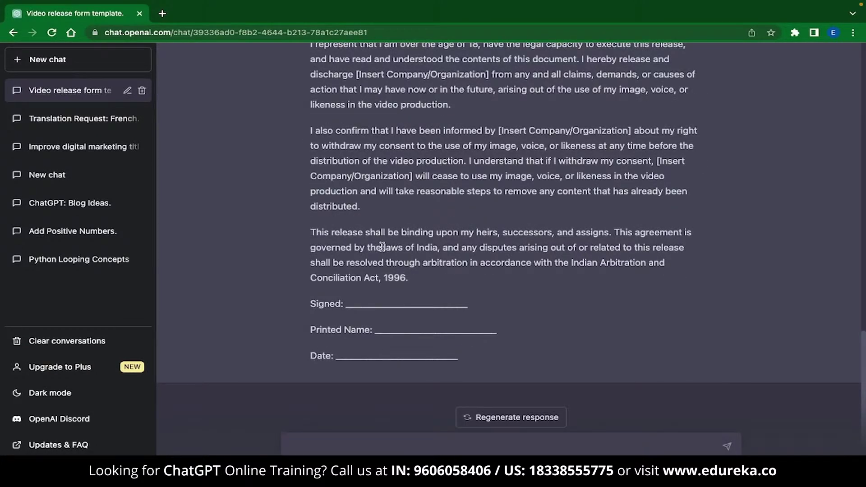
{"action": "left_click_drag", "start_coordinate": [383, 248], "coordinate": [438, 246]}
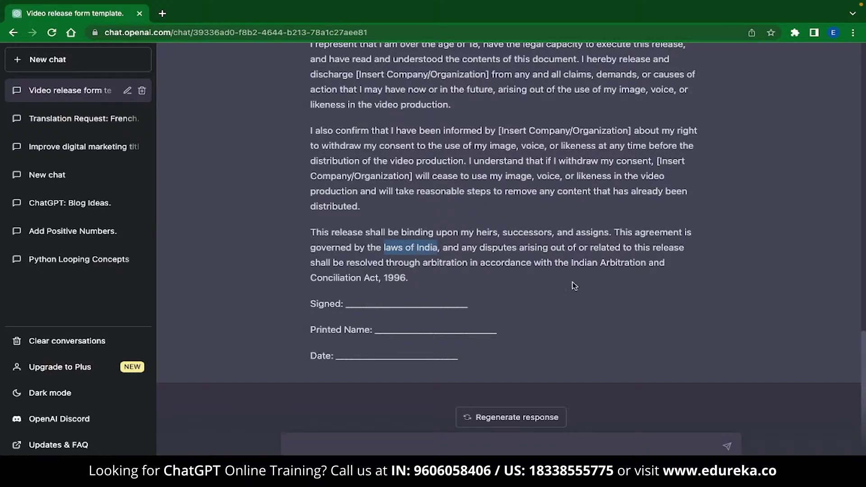
{"action": "left_click_drag", "start_coordinate": [572, 263], "coordinate": [539, 280]}
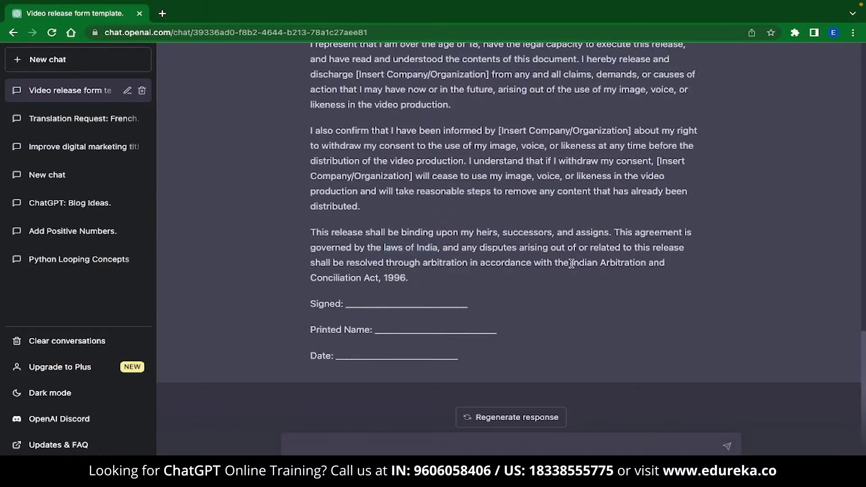
{"action": "left_click", "coordinate": [539, 280]}
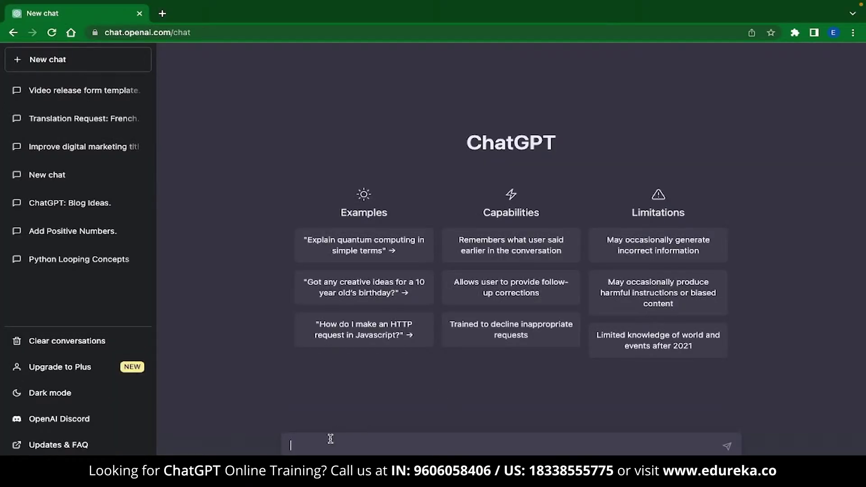
Submit the pasted college-essay prompt on knowledge from books versus experience.
{"action": "type", "text": "It has been said, \"Not everything that is learned is contained in books.\" Compare and contrast knowledge gained from experience with knowledge gained from books. In your opinion, which source is more important? Why?"}
{"action": "key", "text": "Return"}
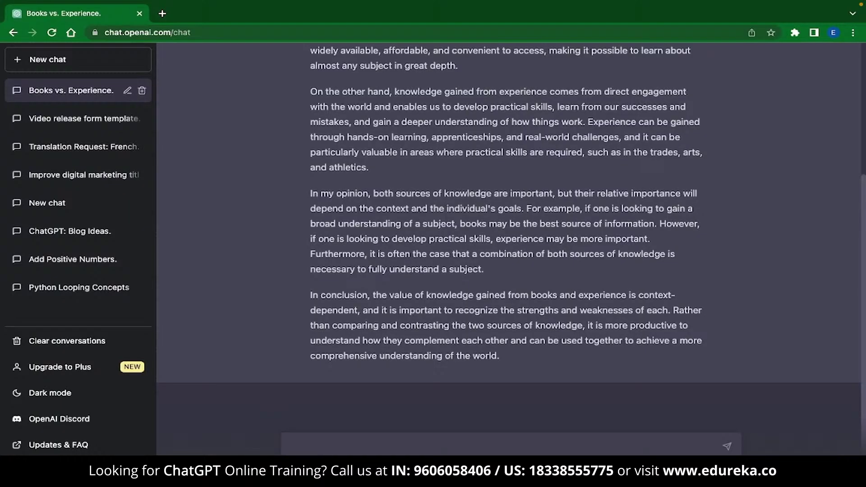
{"action": "type", "text": "Can you create a workout"}
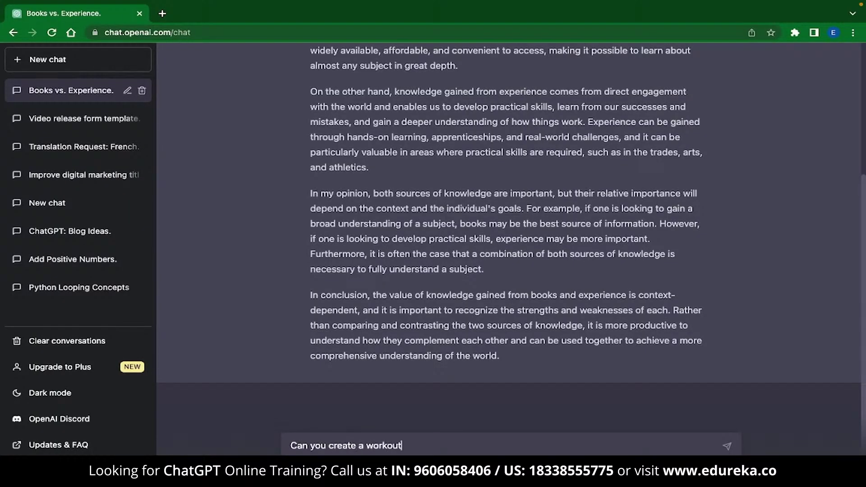
{"action": "type", "text": " plan for me that can help me lose weig"}
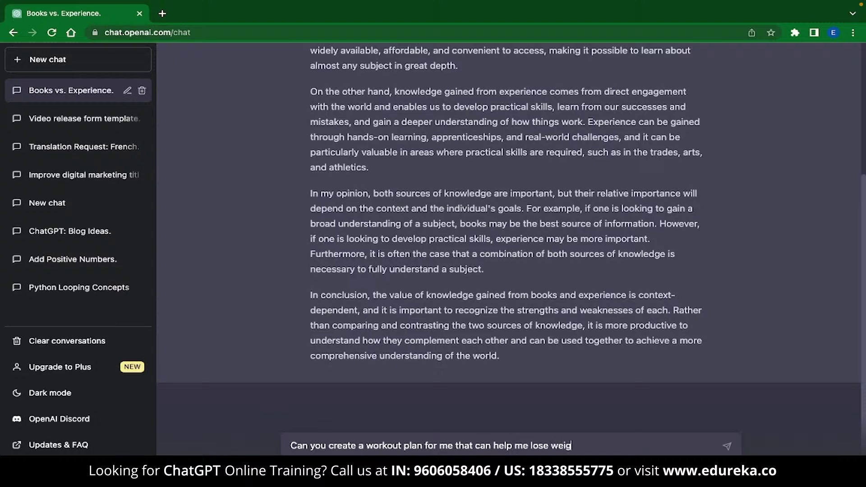
{"action": "type", "text": "ht?"}
Request a weight-loss workout plan covering warm-up, cardio, resistance training and cool-down.
{"action": "key", "text": "Return"}
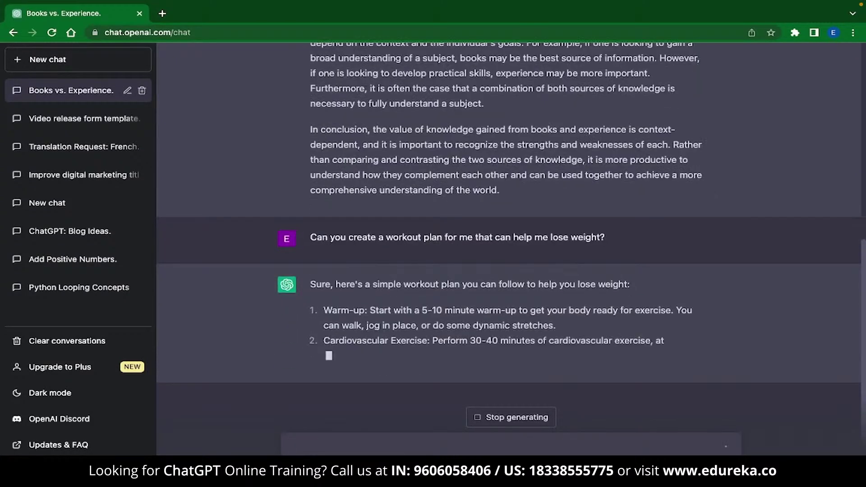